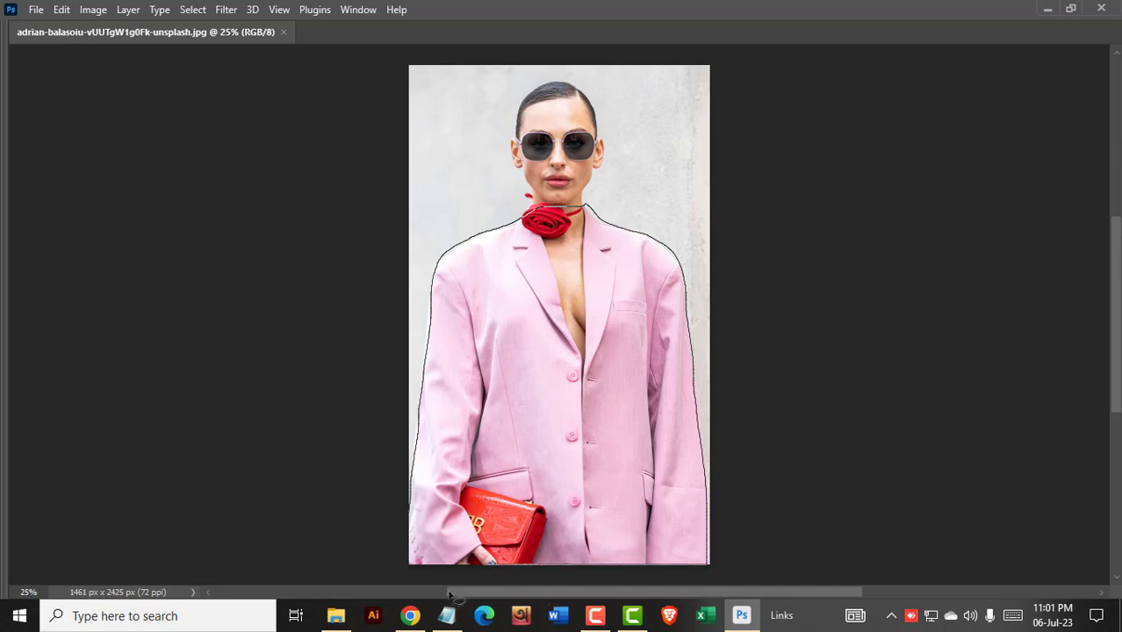
Step: Lasso the model's pink suit and generate 'Black Arabian Dress' in it with Generative Fill
{"action": "left_click_drag", "start_coordinate": [400, 536], "coordinate": [405, 555]}
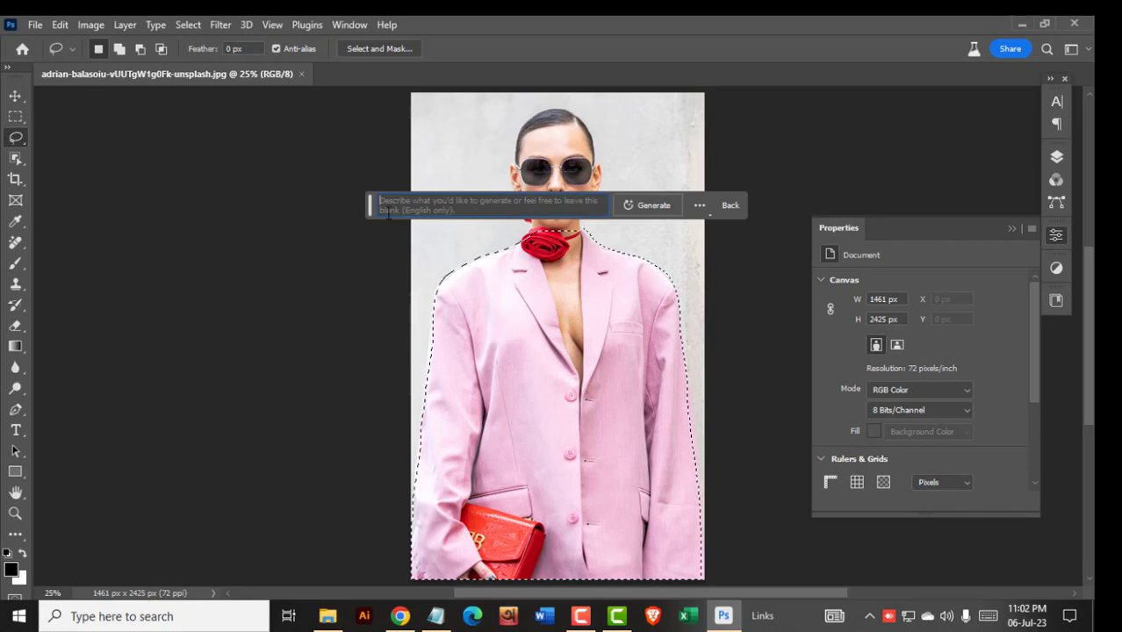
{"action": "type", "text": "Bluck"}
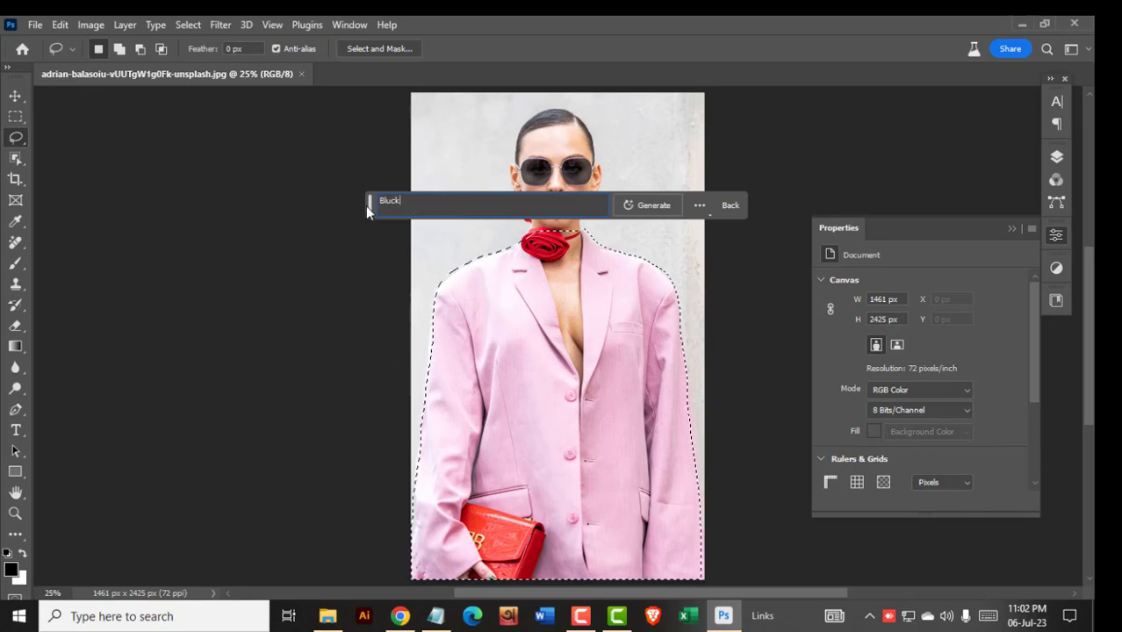
{"action": "key", "text": "BackSpace"}
{"action": "key", "text": "BackSpace"}
{"action": "key", "text": "BackSpace"}
{"action": "key", "text": "BackSpace"}
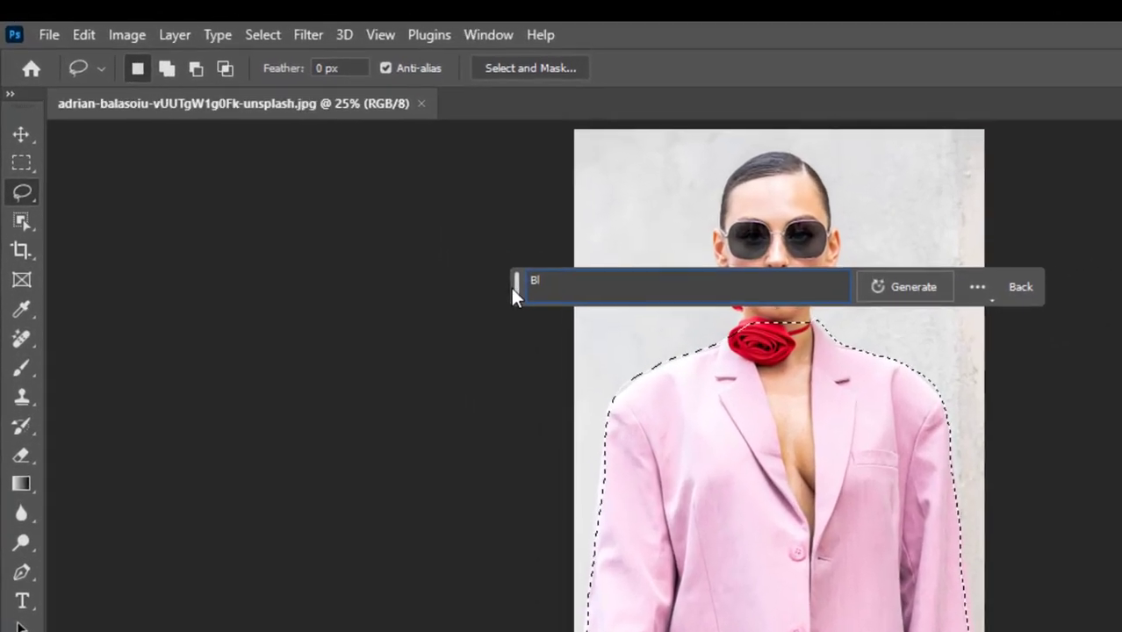
{"action": "type", "text": "lack Ara"}
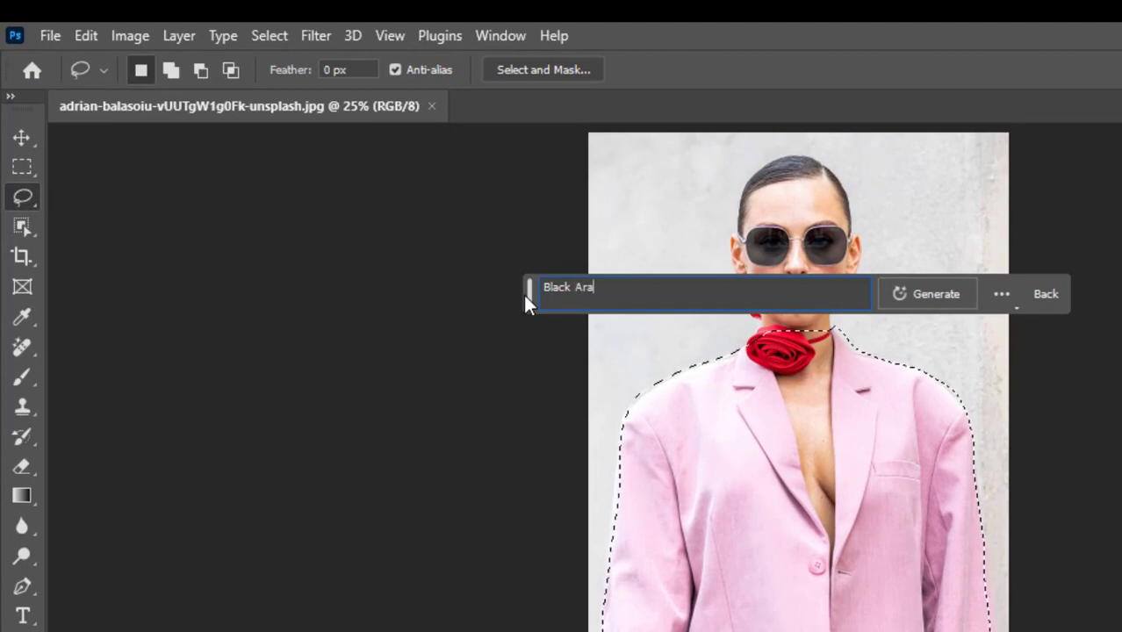
{"action": "type", "text": "bian Dress"}
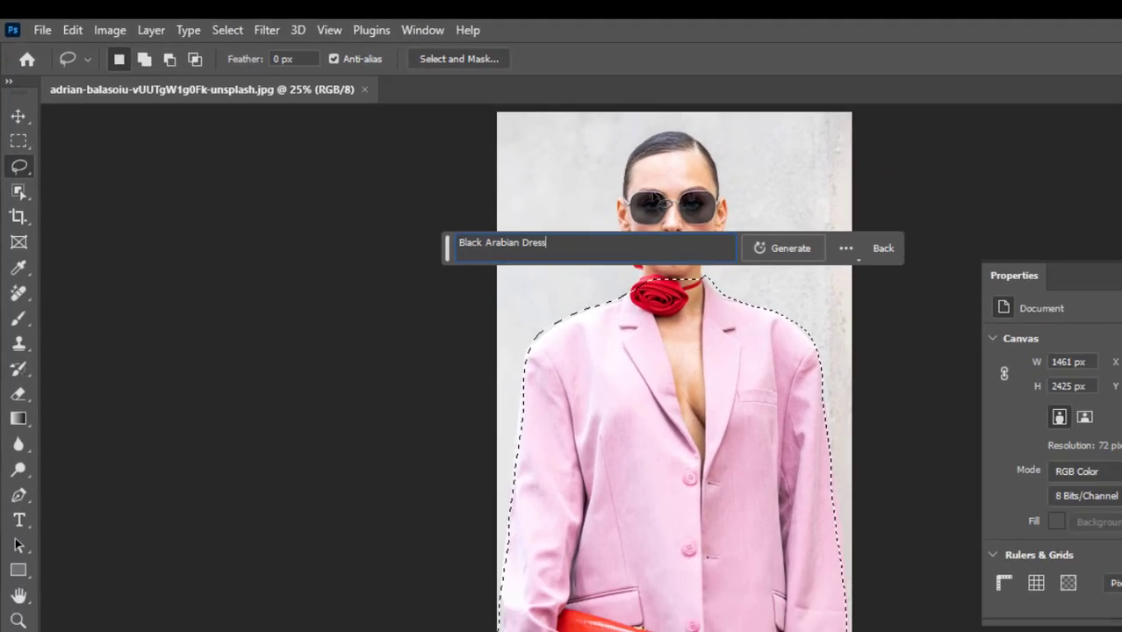
{"action": "left_click", "coordinate": [634, 209]}
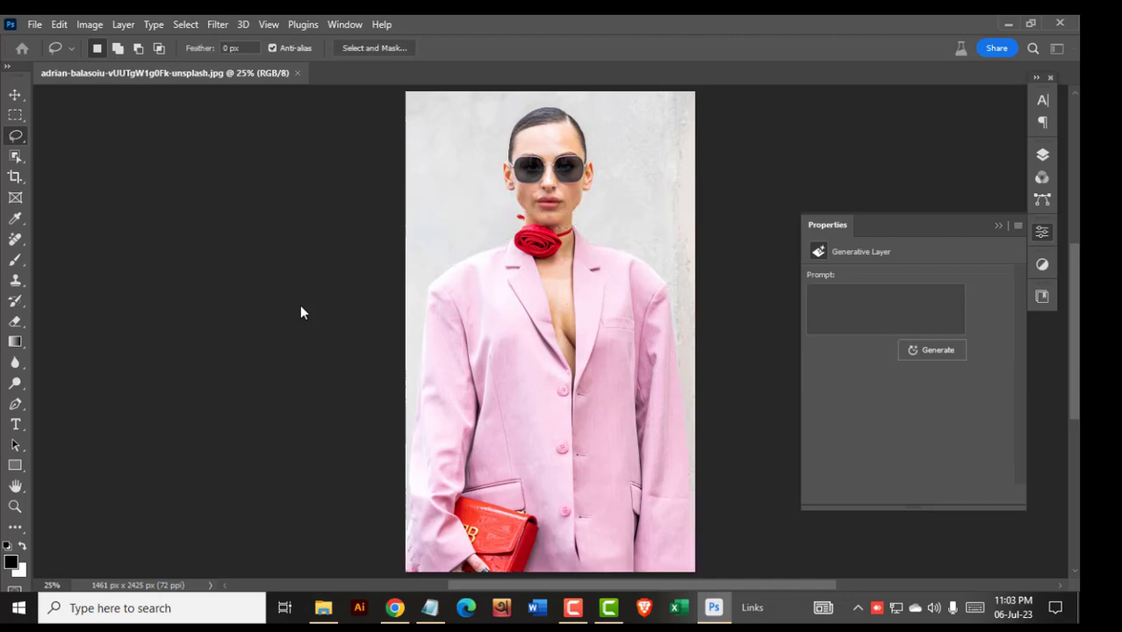
{"action": "type", "text": "Black Arabian Dress"}
Step: Compare the dress variations and keep the third, a studded black dress with silver embellishments
{"action": "left_click", "coordinate": [951, 424]}
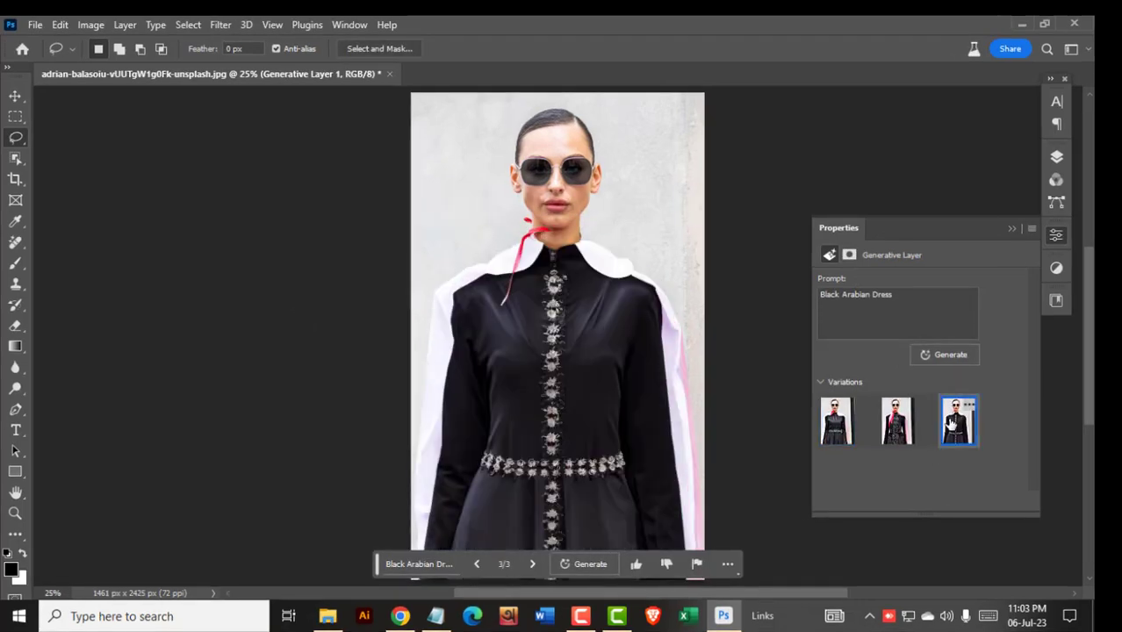
{"action": "left_click", "coordinate": [840, 435]}
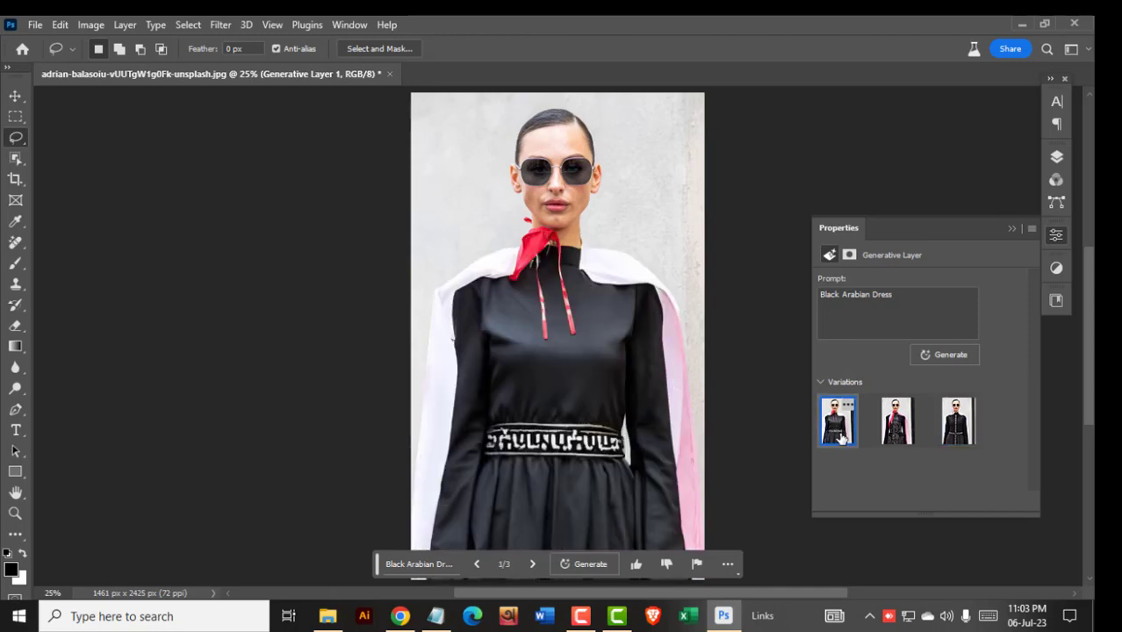
{"action": "left_click", "coordinate": [957, 428]}
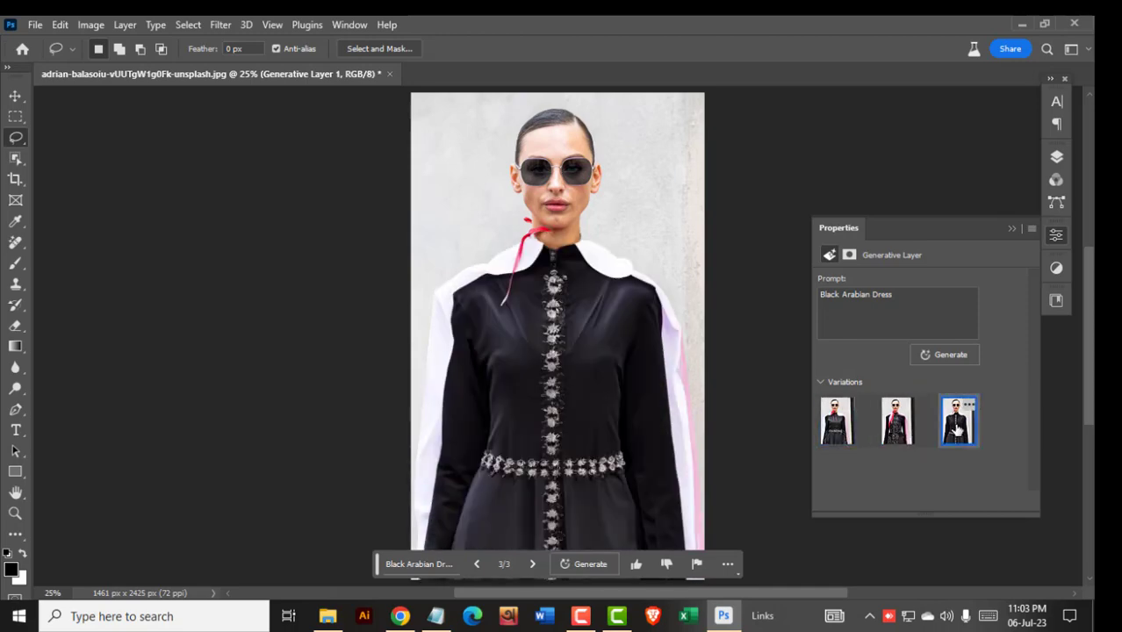
{"action": "left_click", "coordinate": [587, 242]}
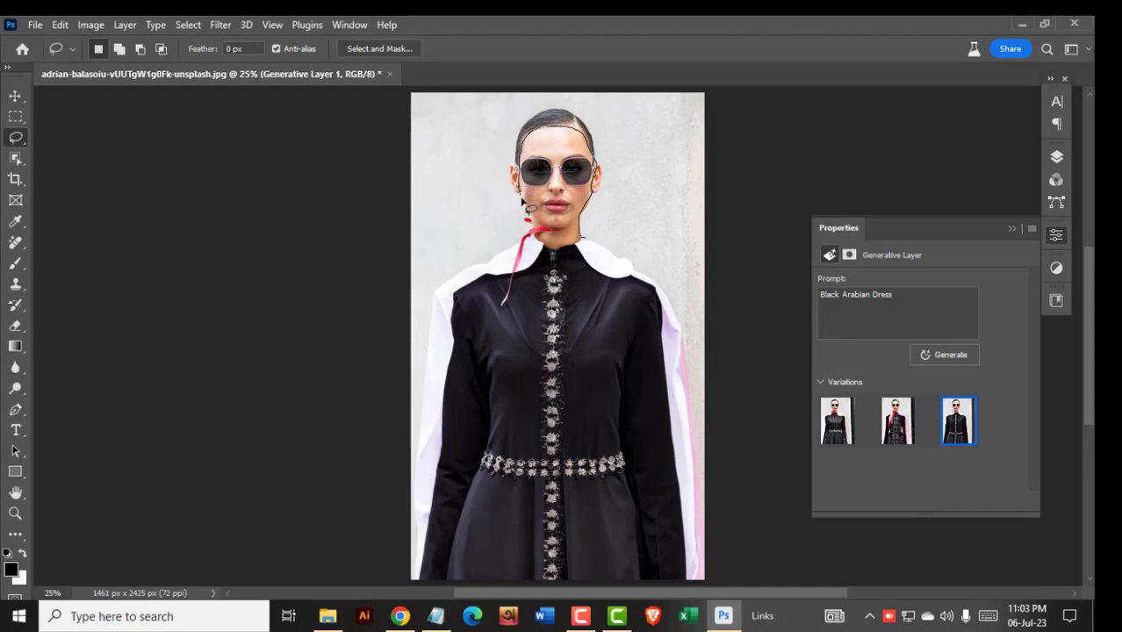
Step: Lasso the model's head and hair and generate 'Black Hijab' with Generative Fill
{"action": "left_click_drag", "start_coordinate": [525, 204], "coordinate": [535, 231]}
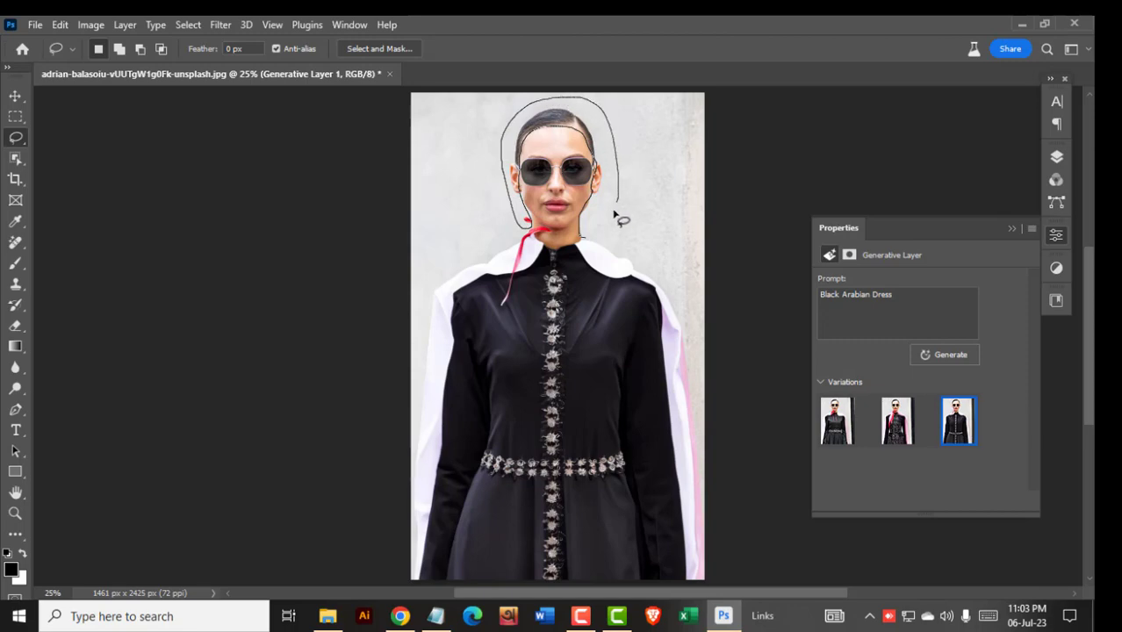
{"action": "left_click_drag", "start_coordinate": [604, 113], "coordinate": [596, 242]}
{"action": "left_click", "coordinate": [455, 268]}
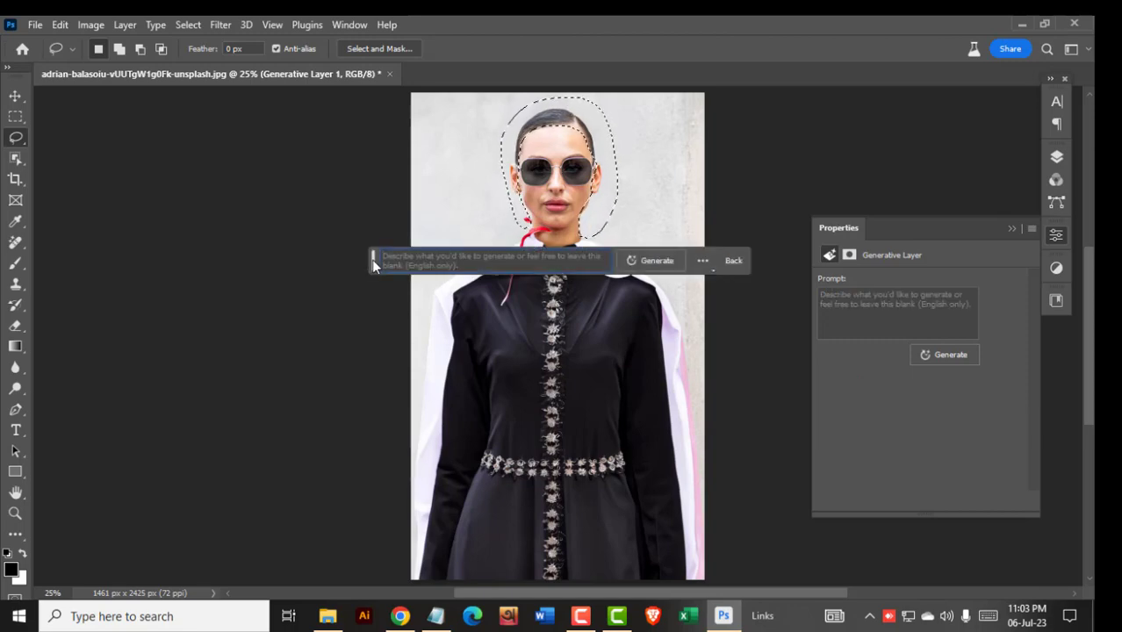
{"action": "left_click_drag", "start_coordinate": [386, 261], "coordinate": [87, 451]}
{"action": "type", "text": "Black H"}
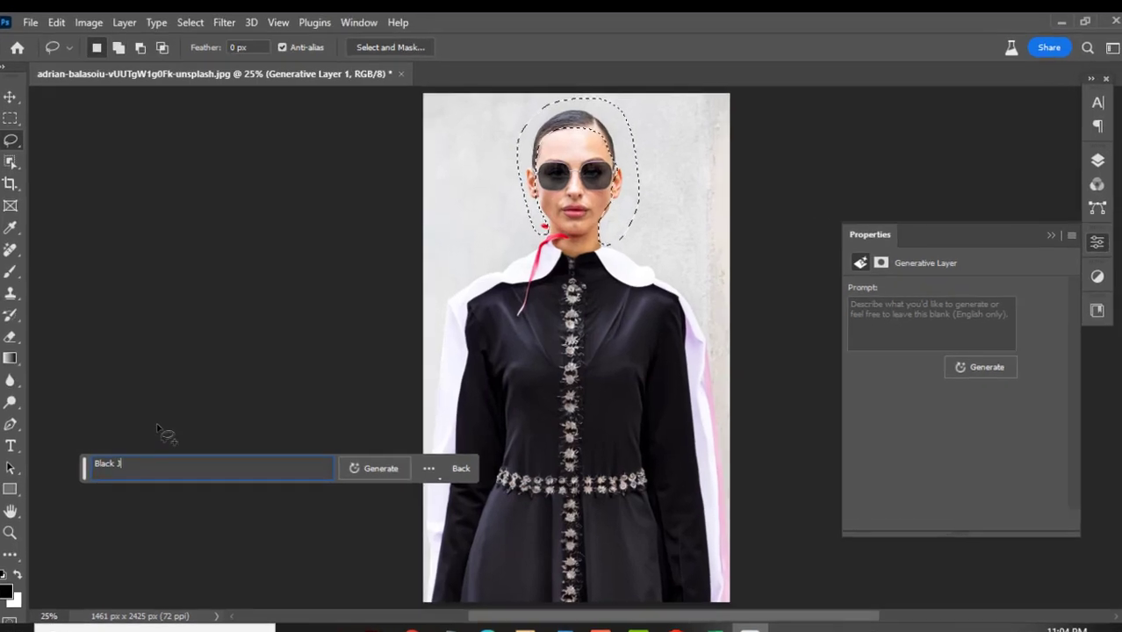
{"action": "type", "text": "ij"}
{"action": "type", "text": "ab"}
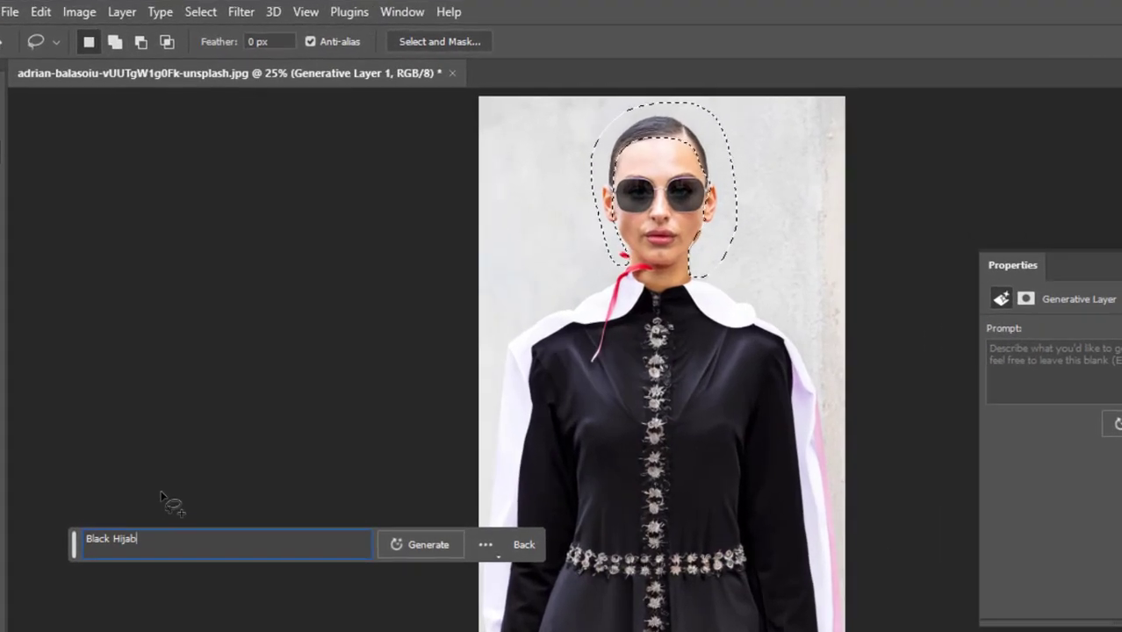
{"action": "left_click", "coordinate": [434, 545]}
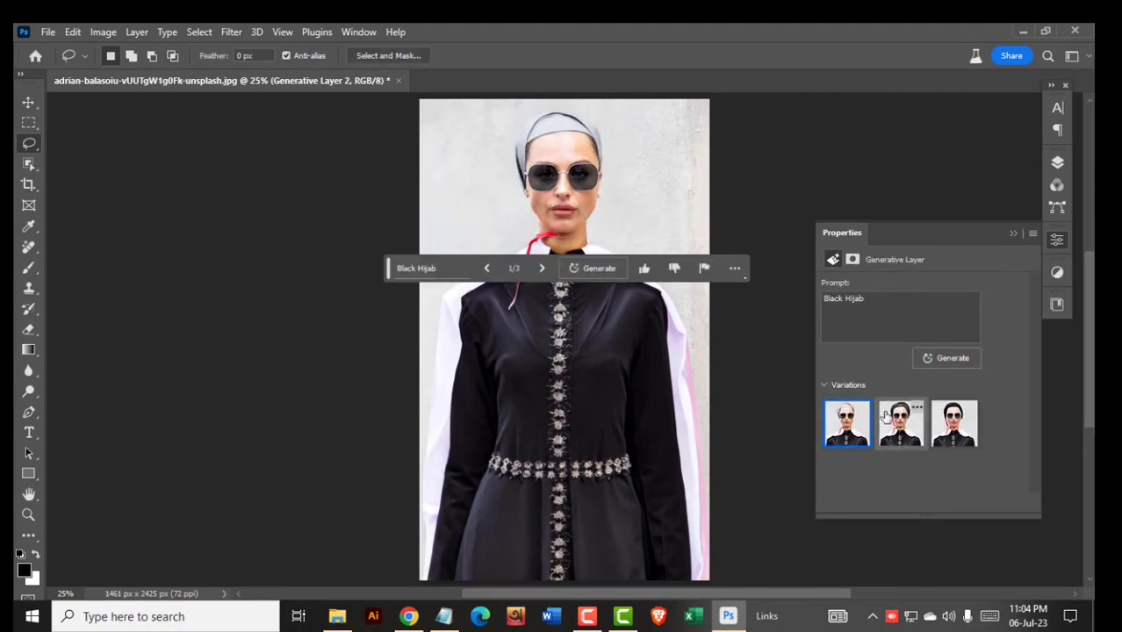
Step: Pick the third hijab variation, then hide Generative Layer 2 in the Layers panel
{"action": "left_click", "coordinate": [887, 418]}
{"action": "left_click", "coordinate": [946, 429]}
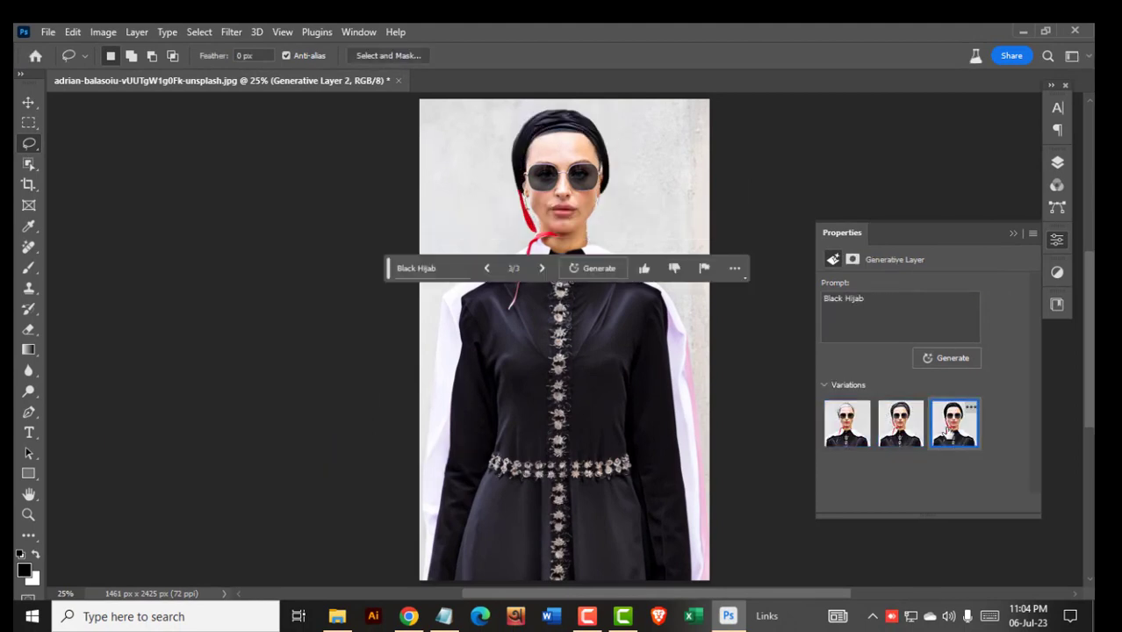
{"action": "left_click", "coordinate": [1058, 162]}
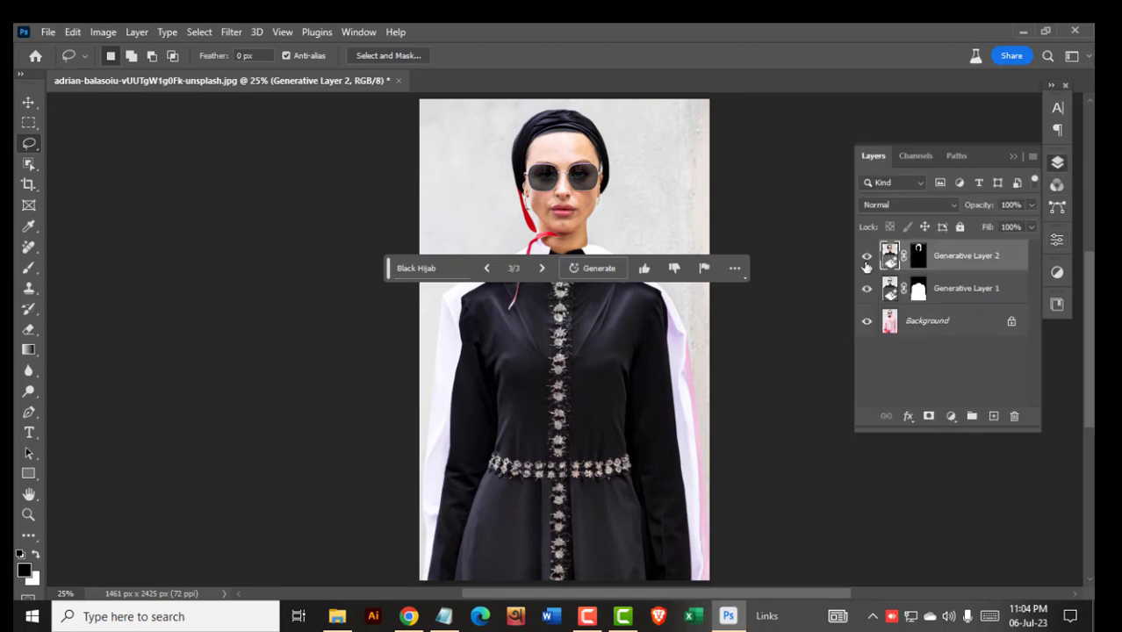
{"action": "left_click", "coordinate": [866, 256]}
{"action": "left_click", "coordinate": [587, 234]}
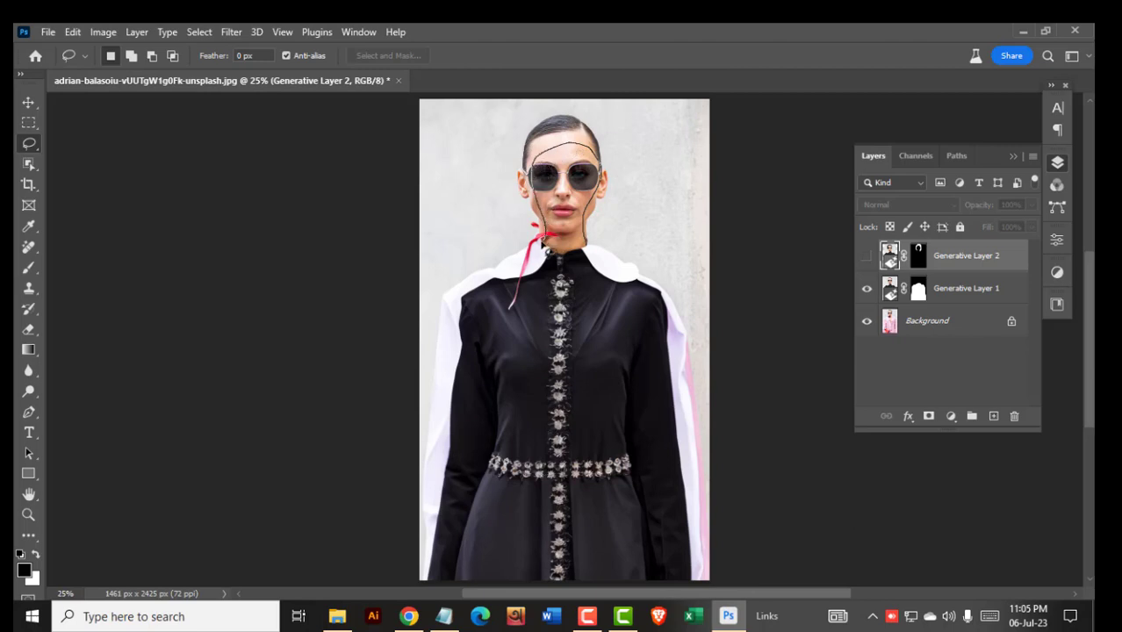
Step: Reselect the head, regenerate 'Black Hijab', and keep the third black variation on Generative Layer 3
{"action": "left_click_drag", "start_coordinate": [544, 235], "coordinate": [597, 250]}
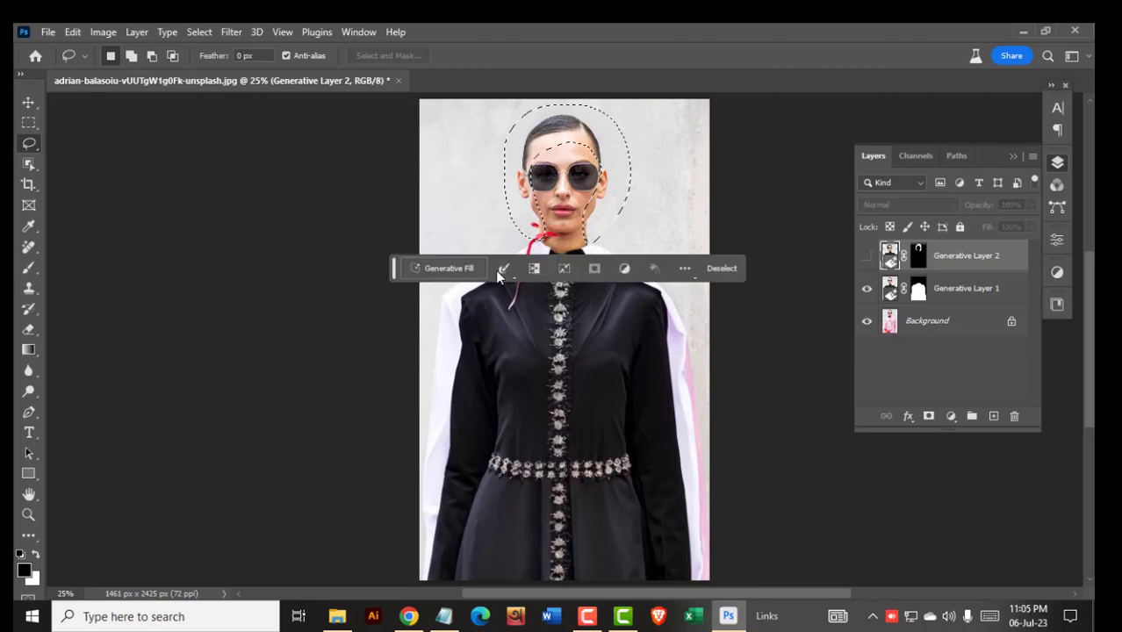
{"action": "left_click", "coordinate": [138, 447]}
{"action": "type", "text": "Bl"}
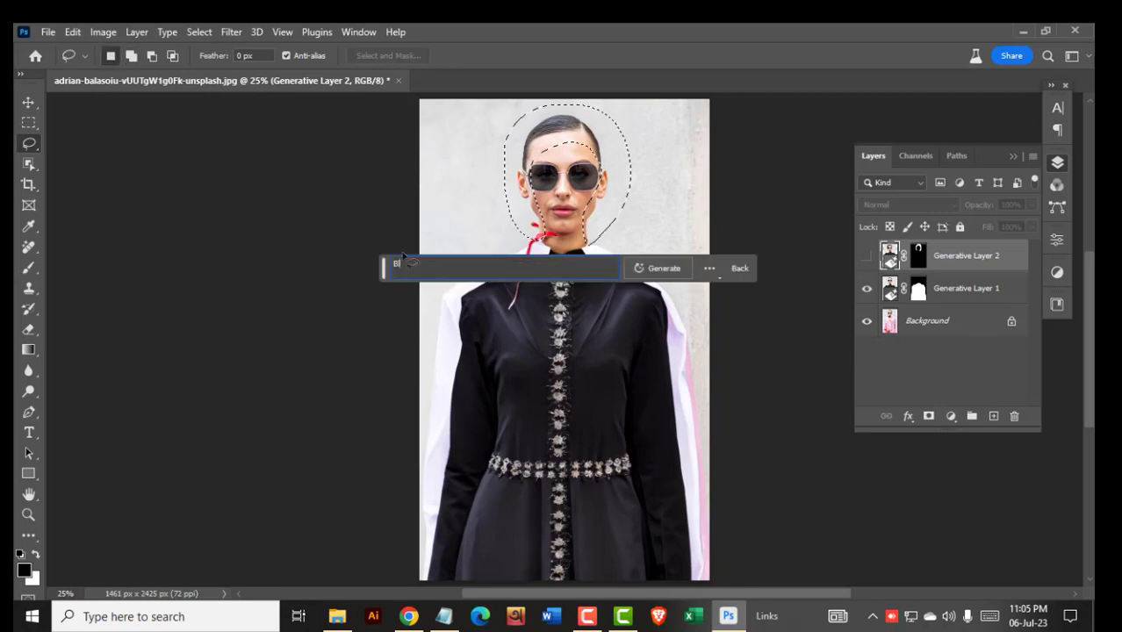
{"action": "type", "text": "ack Hijab"}
{"action": "left_click_drag", "start_coordinate": [383, 276], "coordinate": [79, 463]}
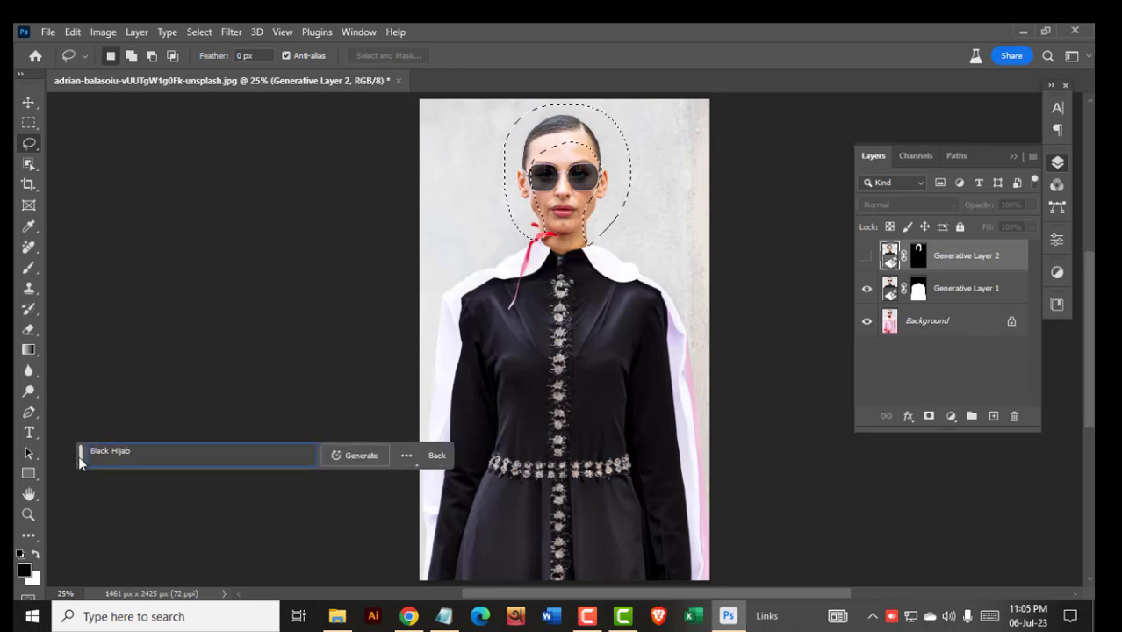
{"action": "key", "text": "Return"}
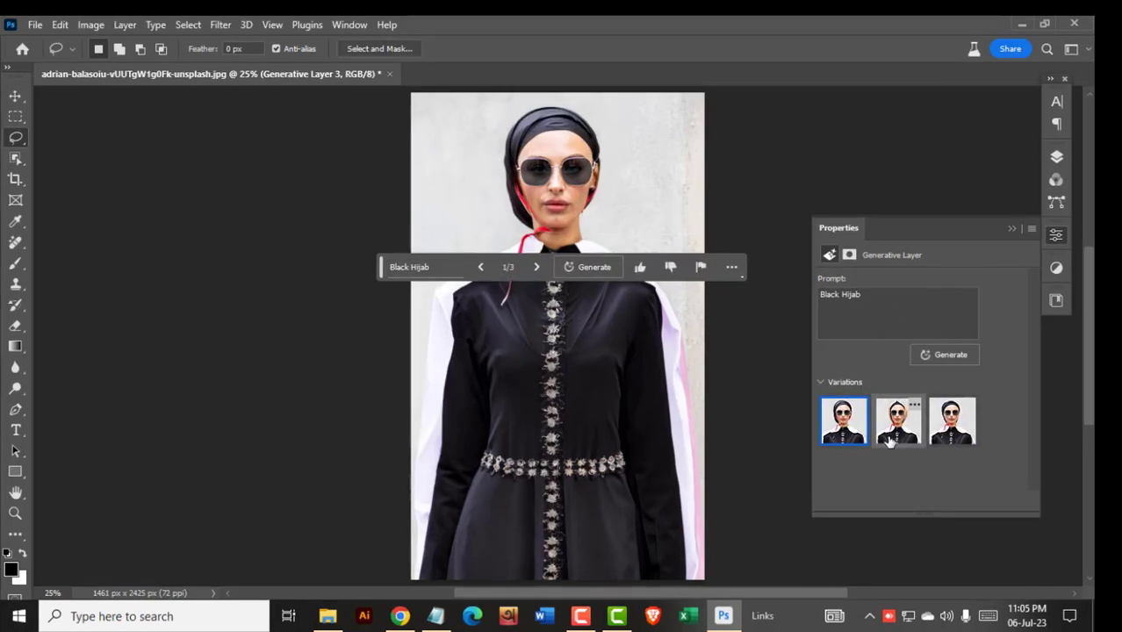
{"action": "left_click", "coordinate": [896, 439]}
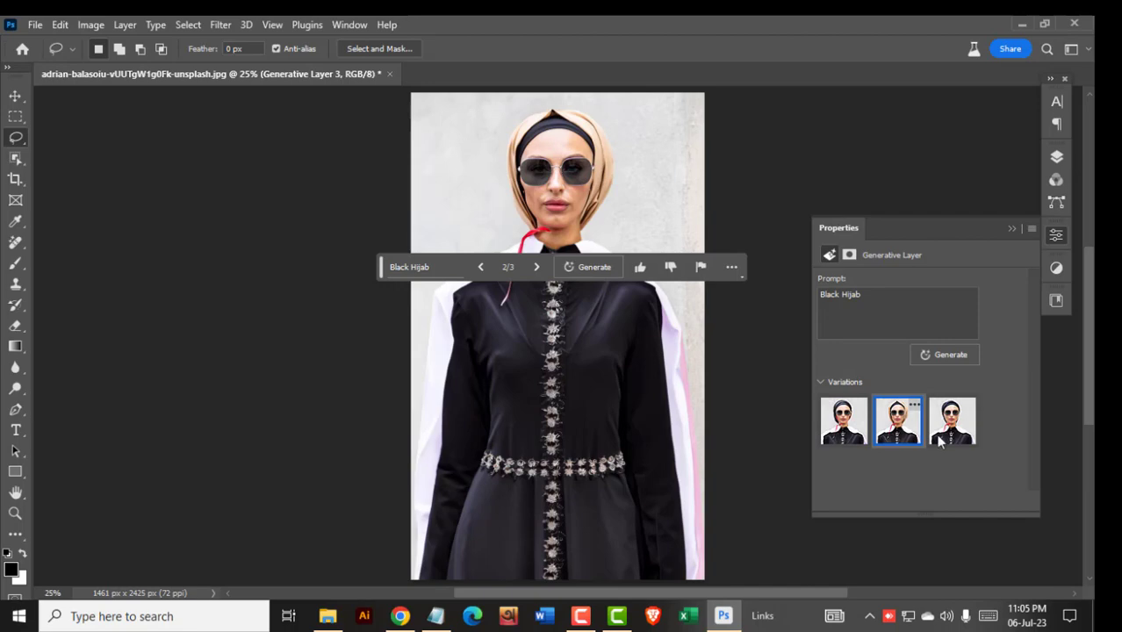
{"action": "left_click", "coordinate": [967, 441]}
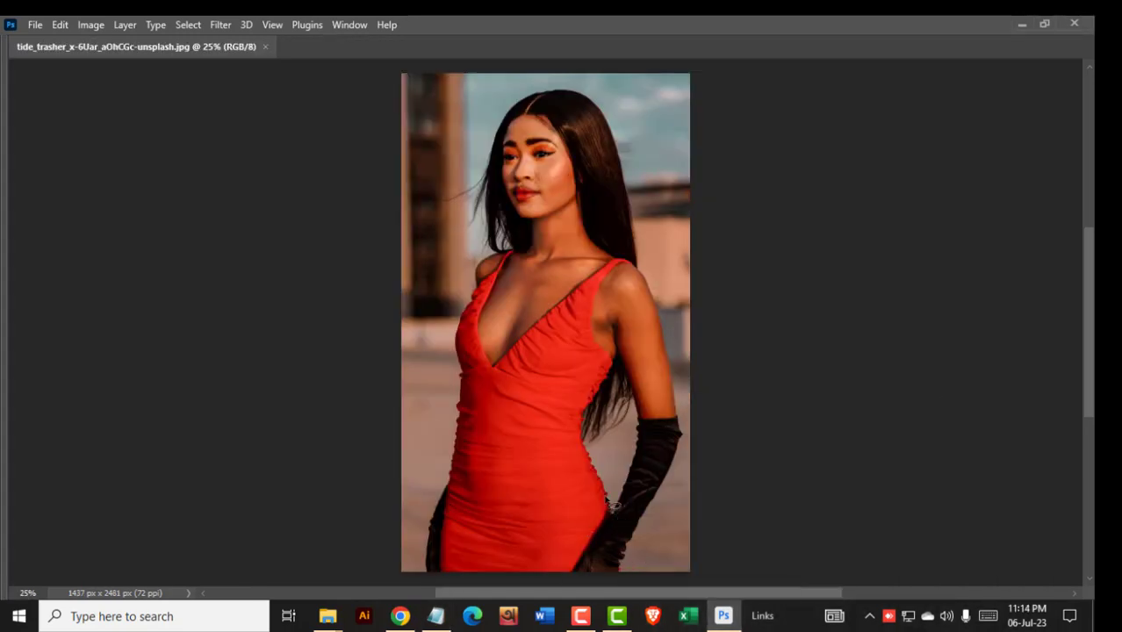
Step: Lasso around the red dress, shoulders and neck of the second model
{"action": "mouse_move", "coordinate": [612, 504]}
{"action": "left_mouse_down"}
{"action": "mouse_move", "coordinate": [590, 432]}
{"action": "mouse_move", "coordinate": [619, 525]}
{"action": "left_mouse_up"}
{"action": "left_click_drag", "start_coordinate": [634, 452], "coordinate": [651, 522]}
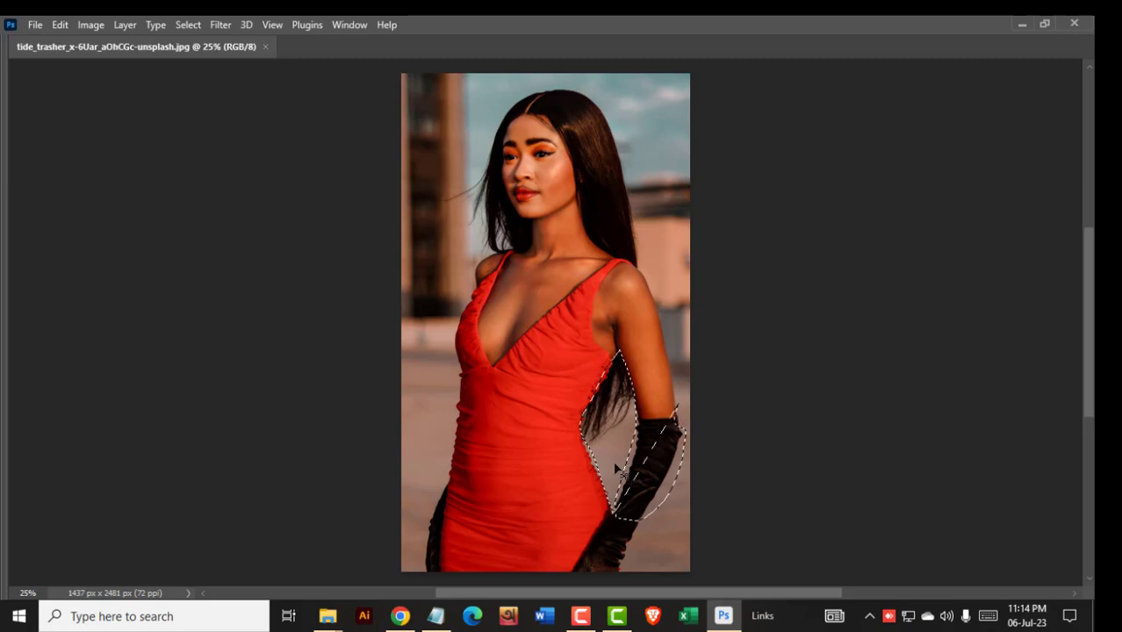
{"action": "scroll", "coordinate": [584, 408], "scroll_direction": "down", "scroll_amount": 2}
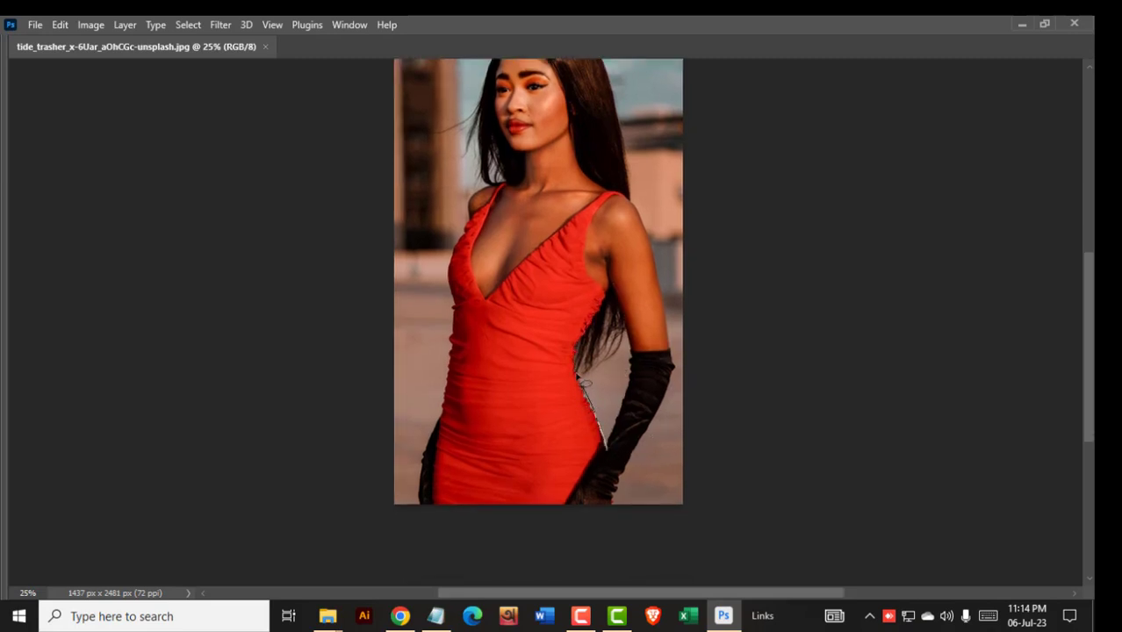
{"action": "left_click_drag", "start_coordinate": [584, 383], "coordinate": [618, 281]}
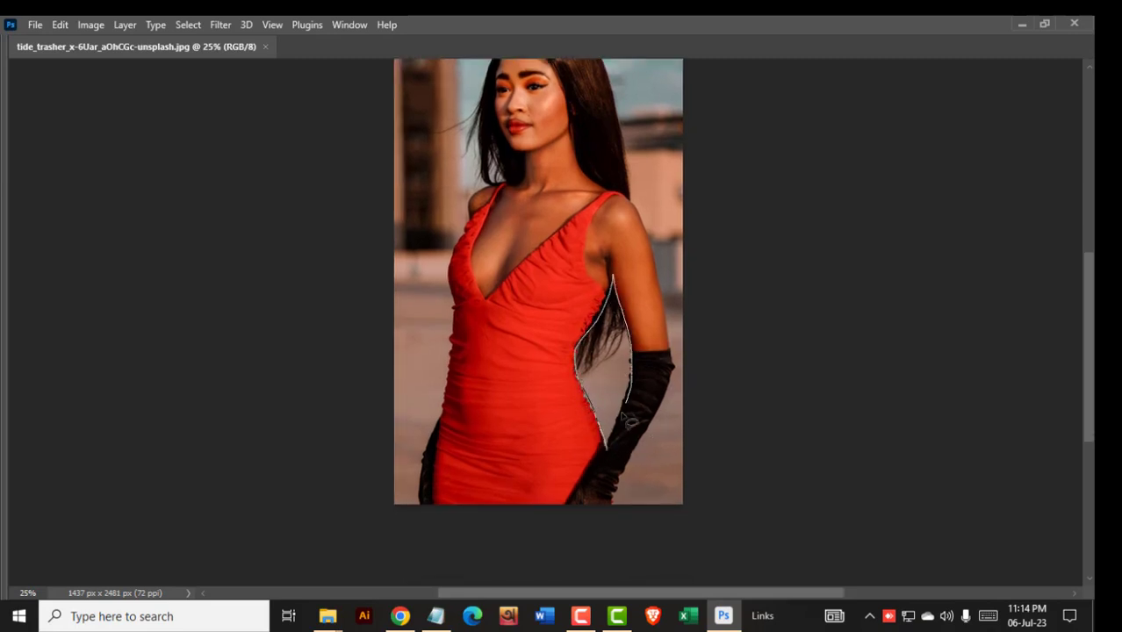
{"action": "left_click_drag", "start_coordinate": [676, 275], "coordinate": [652, 197]}
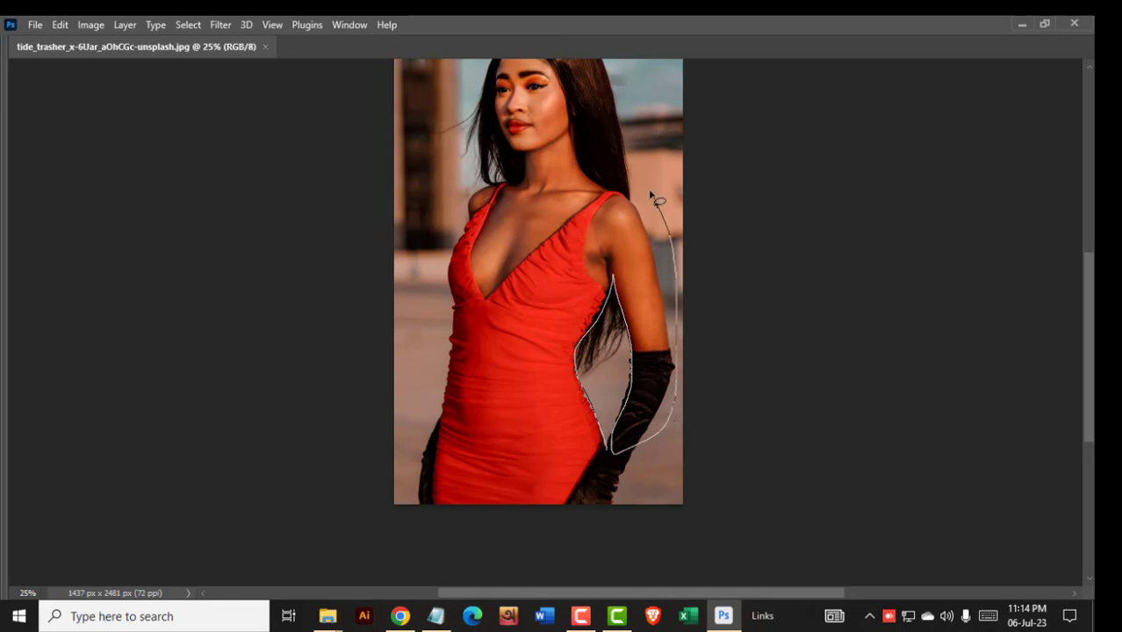
{"action": "mouse_move", "coordinate": [581, 156]}
{"action": "left_mouse_down"}
{"action": "mouse_move", "coordinate": [509, 178]}
{"action": "mouse_move", "coordinate": [474, 204]}
{"action": "left_mouse_up"}
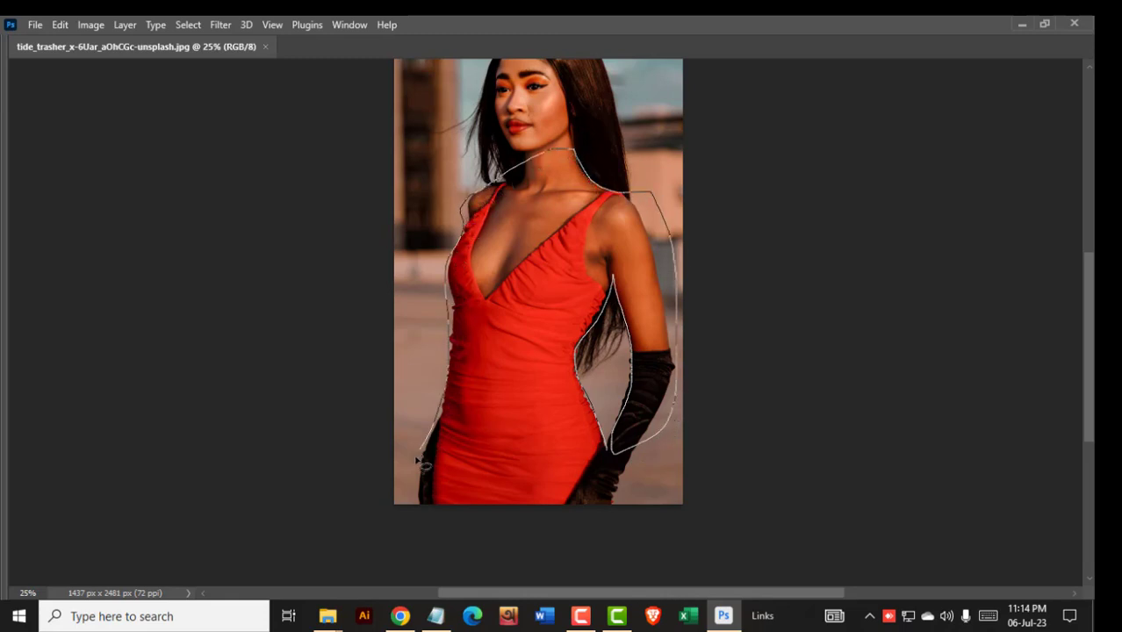
{"action": "left_click_drag", "start_coordinate": [407, 476], "coordinate": [621, 529]}
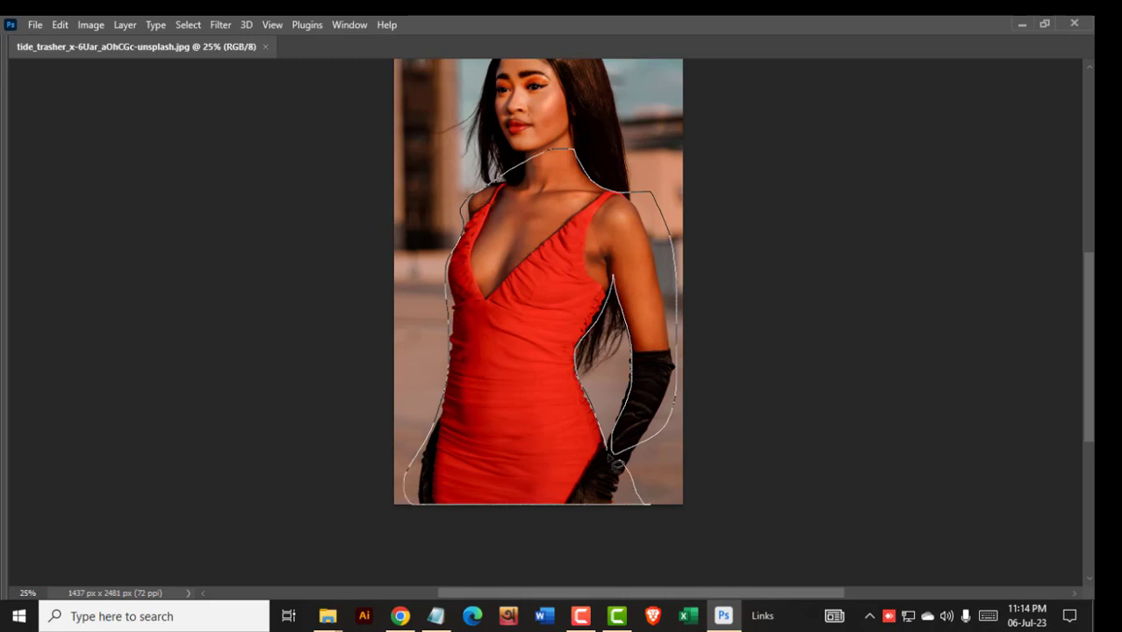
{"action": "left_click_drag", "start_coordinate": [616, 463], "coordinate": [615, 465]}
{"action": "key", "text": "Tab"}
Step: Generate 'Muslim women dress' into the dress selection with Generative Fill
{"action": "left_click_drag", "start_coordinate": [384, 208], "coordinate": [70, 502]}
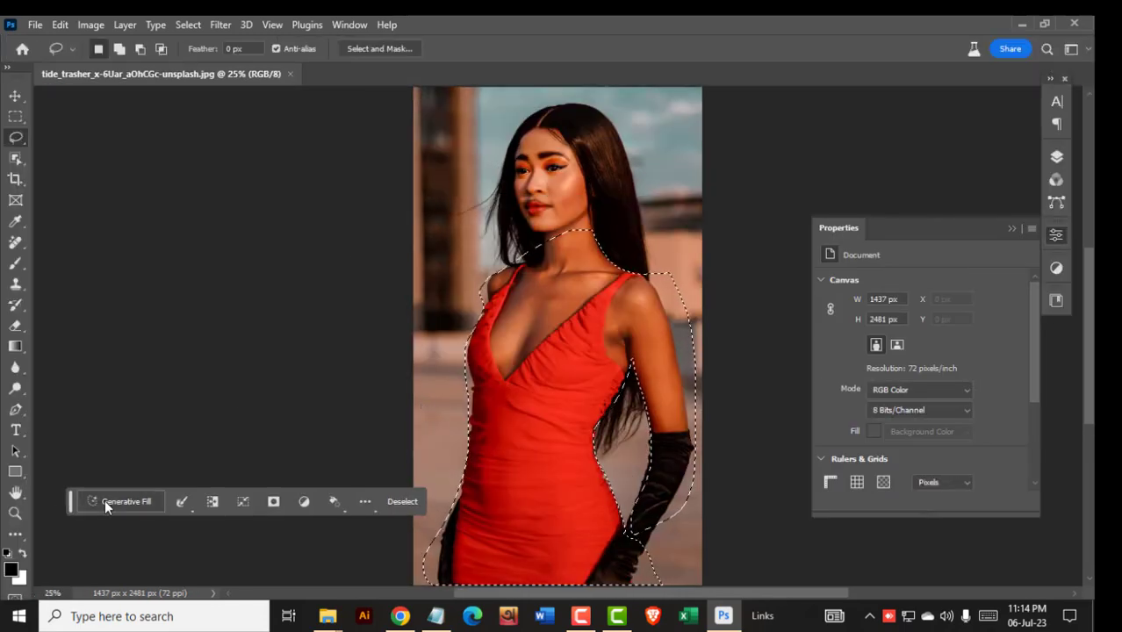
{"action": "left_click", "coordinate": [105, 506]}
{"action": "type", "text": "Muslim women dress"}
{"action": "left_click_drag", "start_coordinate": [375, 211], "coordinate": [85, 514]}
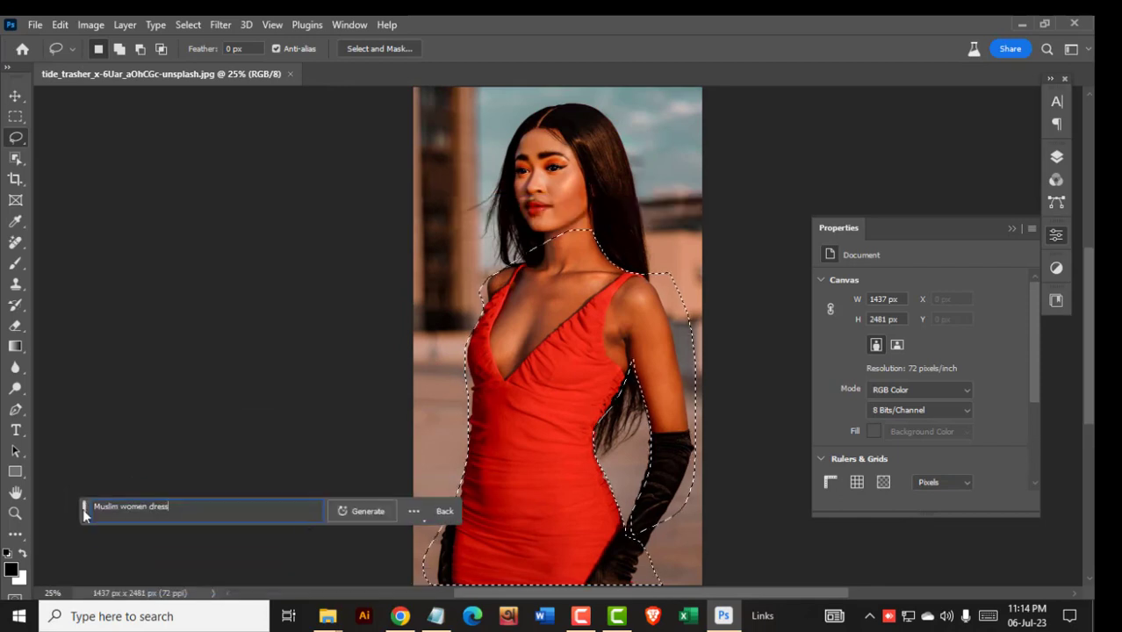
{"action": "left_click", "coordinate": [364, 510]}
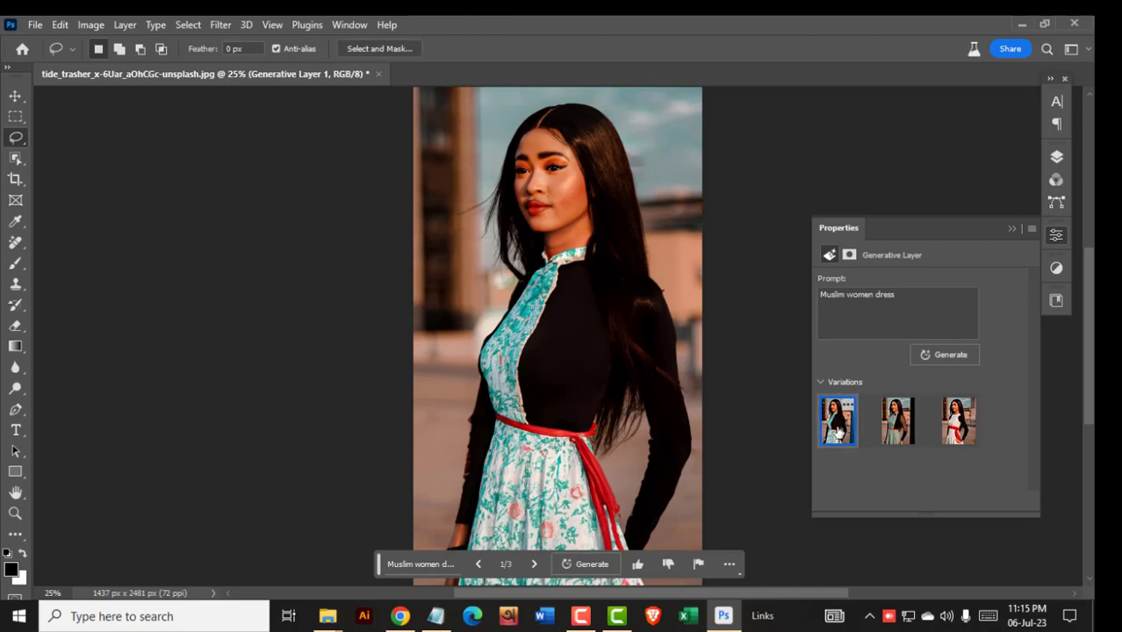
Step: Browse the dress variations, generate three more, and keep the white dress with red sash
{"action": "left_click", "coordinate": [897, 420]}
{"action": "left_click", "coordinate": [965, 426]}
{"action": "left_click", "coordinate": [842, 436]}
{"action": "left_click", "coordinate": [944, 353]}
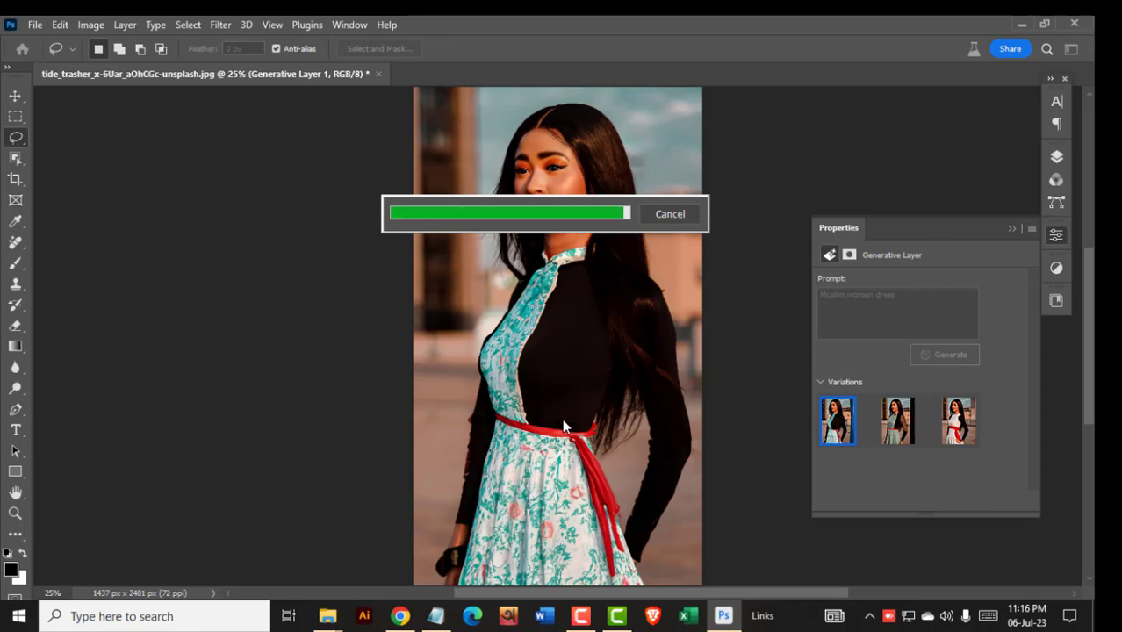
{"action": "scroll", "coordinate": [877, 487], "scroll_direction": "down", "scroll_amount": 1}
{"action": "left_click", "coordinate": [965, 423]}
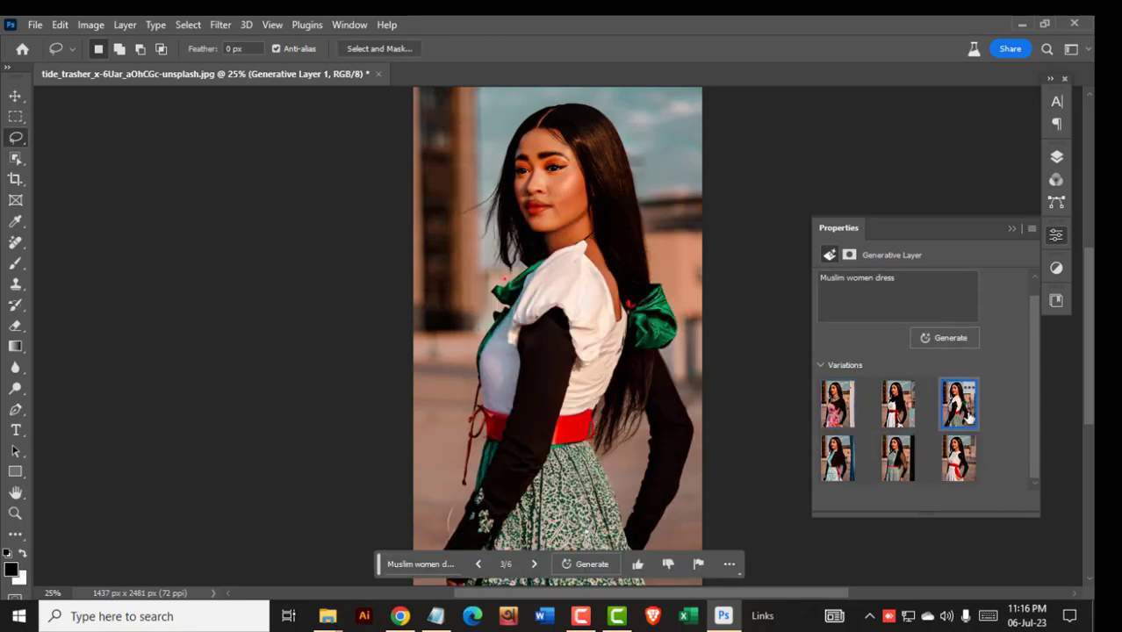
{"action": "left_click", "coordinate": [892, 419]}
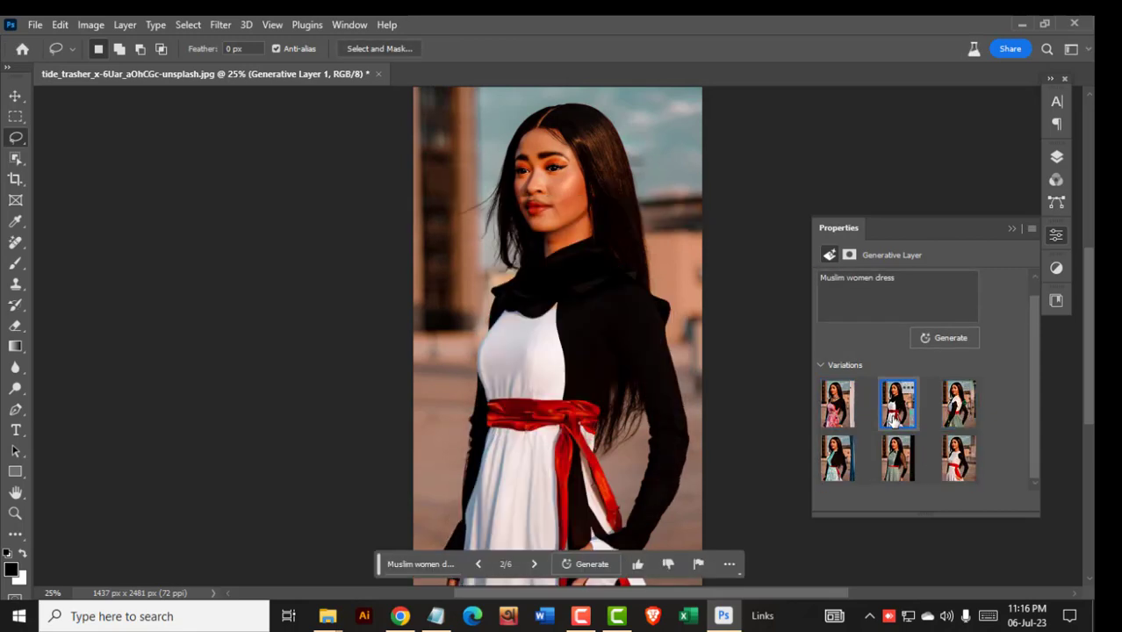
{"action": "left_click", "coordinate": [845, 423]}
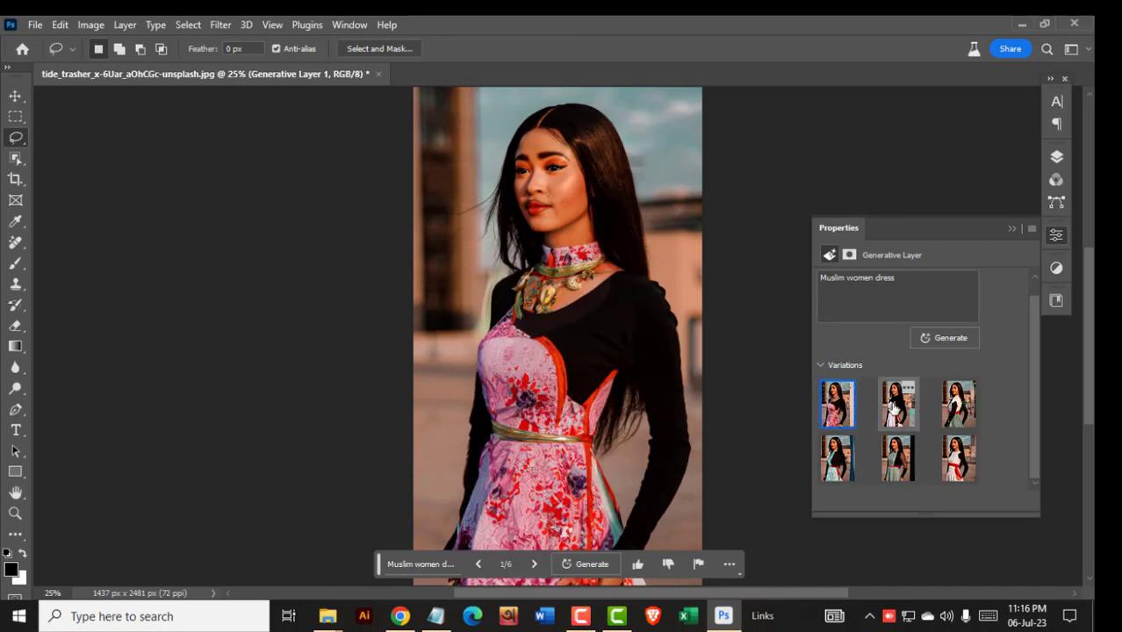
{"action": "left_click", "coordinate": [894, 408]}
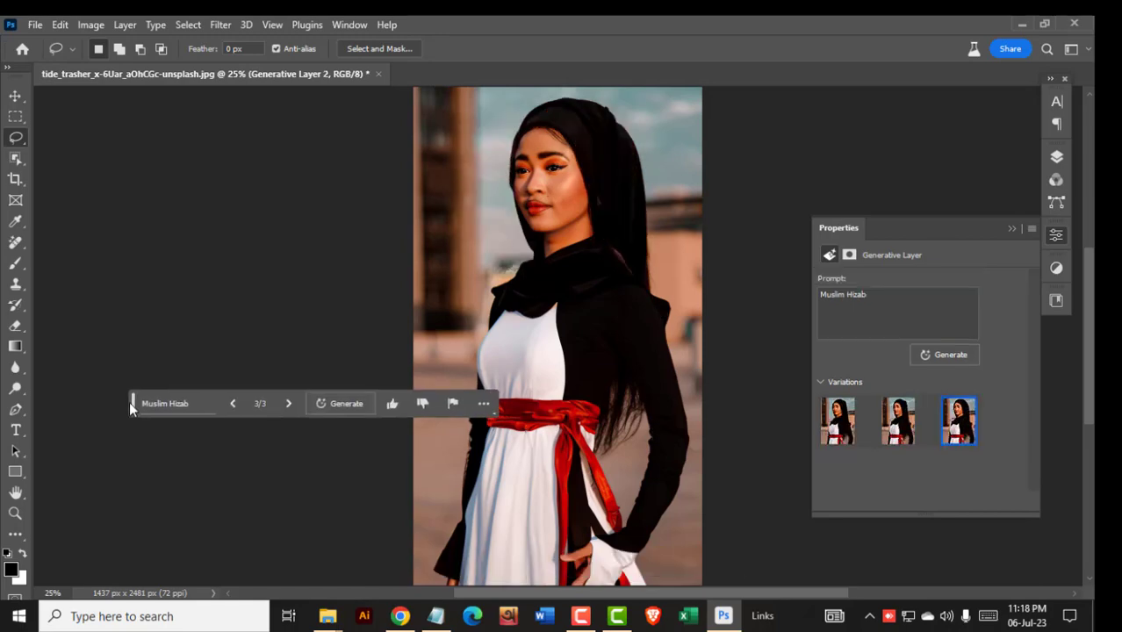
Step: Lasso the head and long hair and generate 'Muslim Hijab' with Generative Fill
{"action": "left_click_drag", "start_coordinate": [599, 457], "coordinate": [602, 231]}
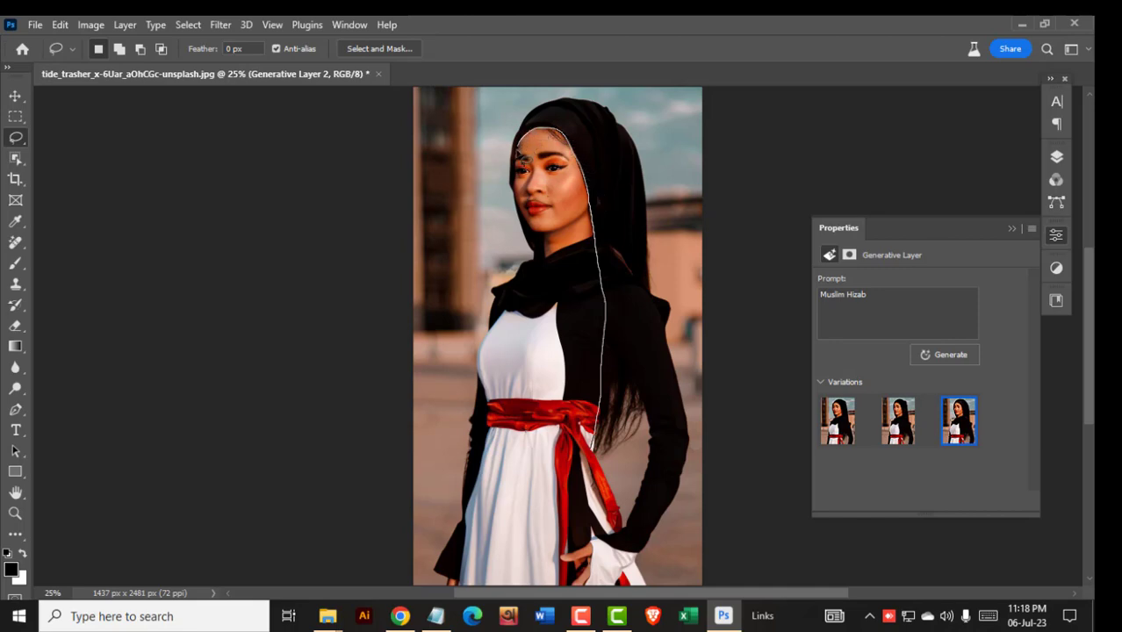
{"action": "mouse_move", "coordinate": [540, 256]}
{"action": "left_mouse_down"}
{"action": "mouse_move", "coordinate": [489, 188]}
{"action": "mouse_move", "coordinate": [620, 97]}
{"action": "left_mouse_up"}
{"action": "mouse_move", "coordinate": [655, 286]}
{"action": "left_mouse_down"}
{"action": "mouse_move", "coordinate": [649, 400]}
{"action": "mouse_move", "coordinate": [615, 462]}
{"action": "mouse_move", "coordinate": [596, 459]}
{"action": "left_mouse_up"}
{"action": "left_click", "coordinate": [454, 482]}
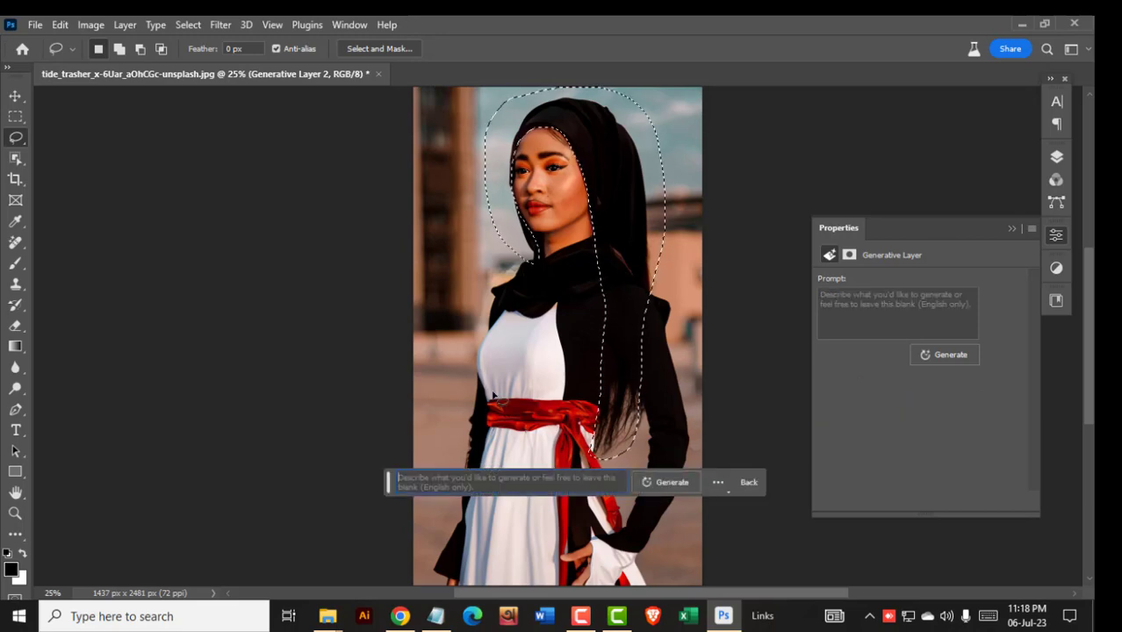
{"action": "type", "text": "Musl"}
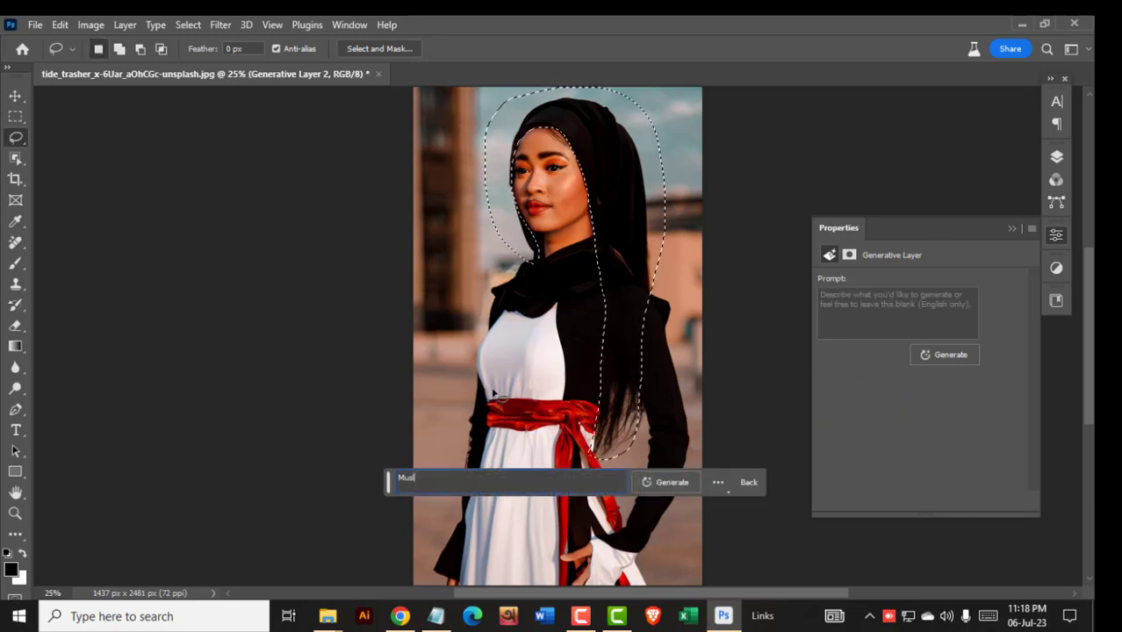
{"action": "type", "text": "im Hijab"}
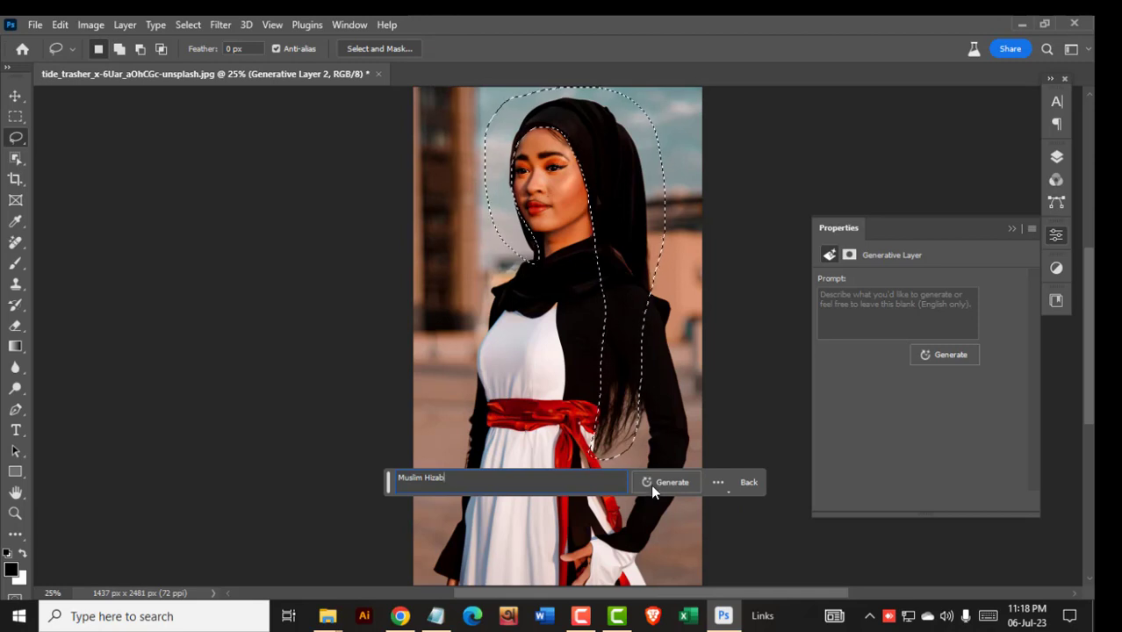
{"action": "left_click", "coordinate": [654, 483]}
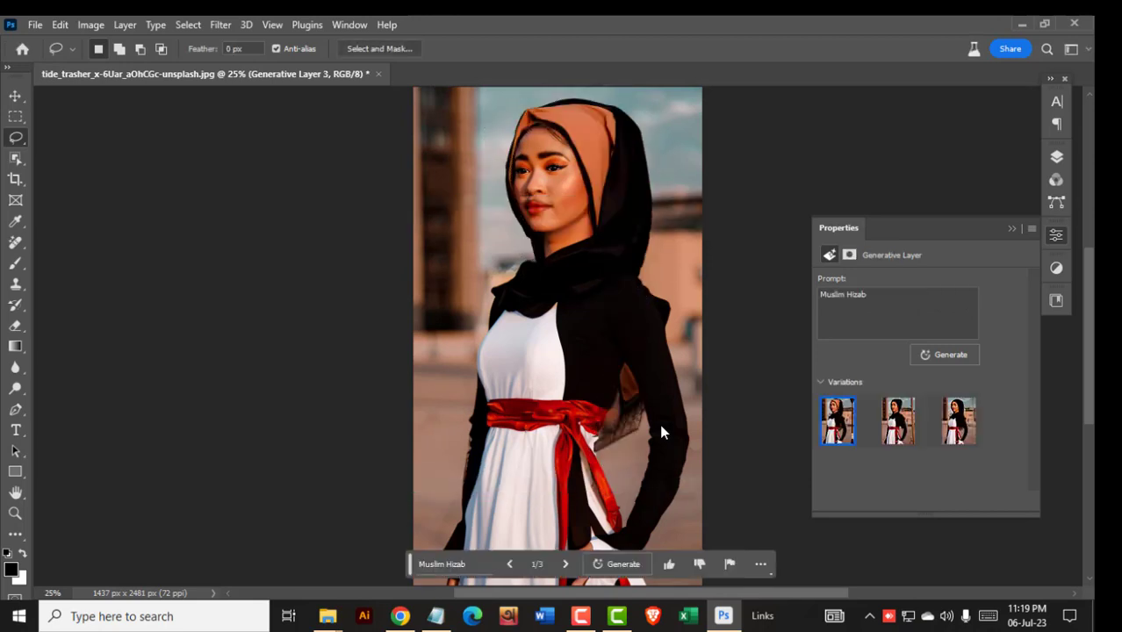
Step: Preview the second hijab, then keep the third all-black hijab with fringed scarf
{"action": "left_click", "coordinate": [893, 421]}
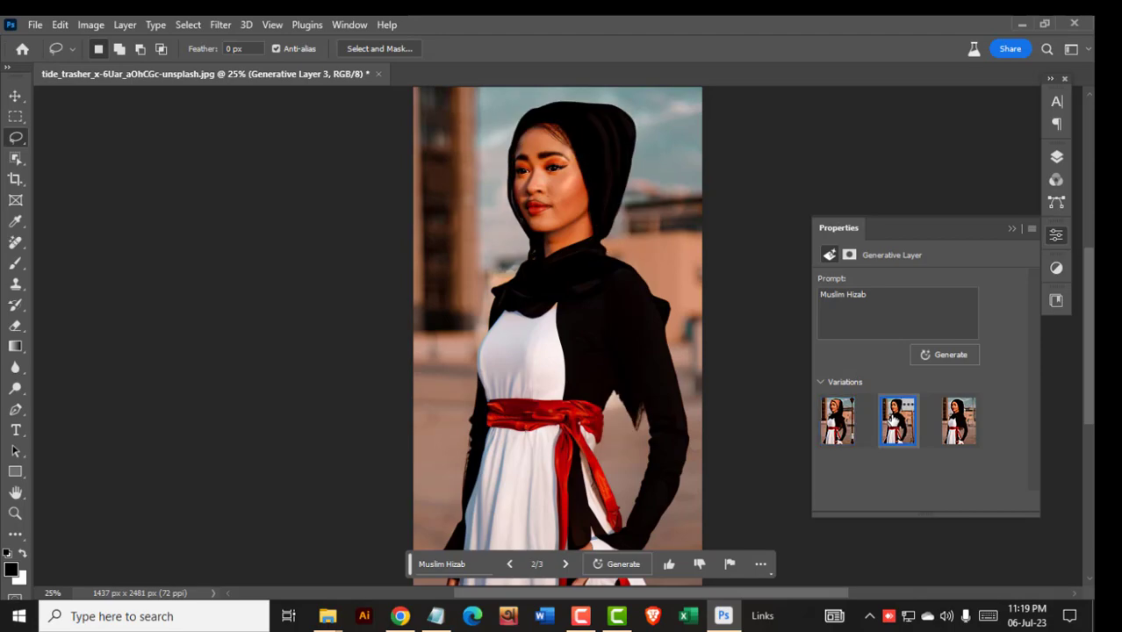
{"action": "left_click", "coordinate": [958, 421]}
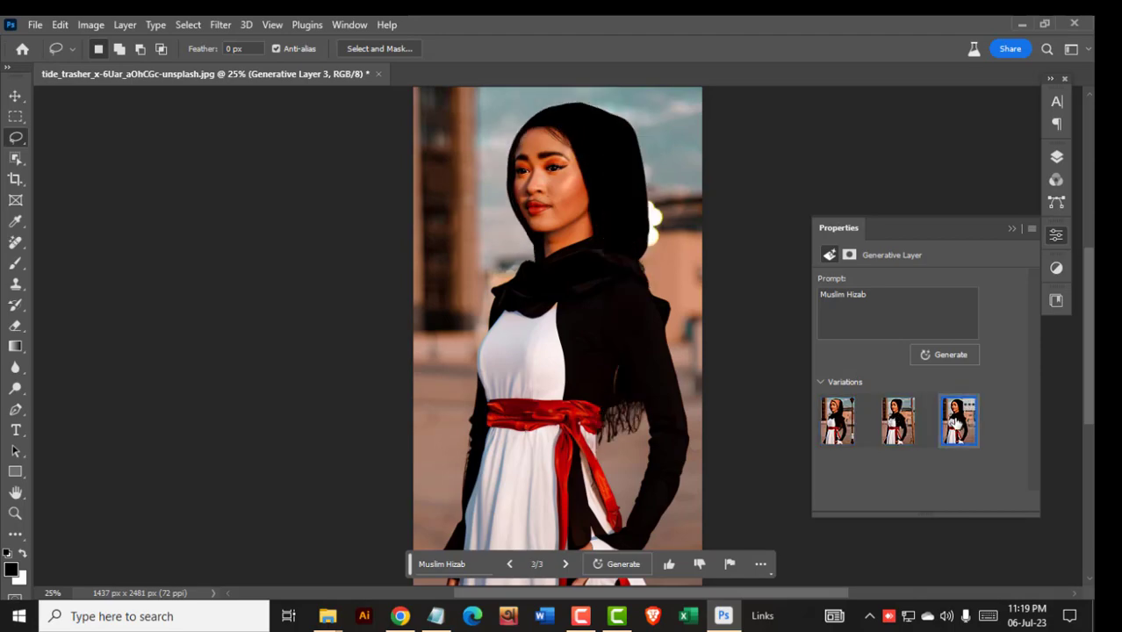